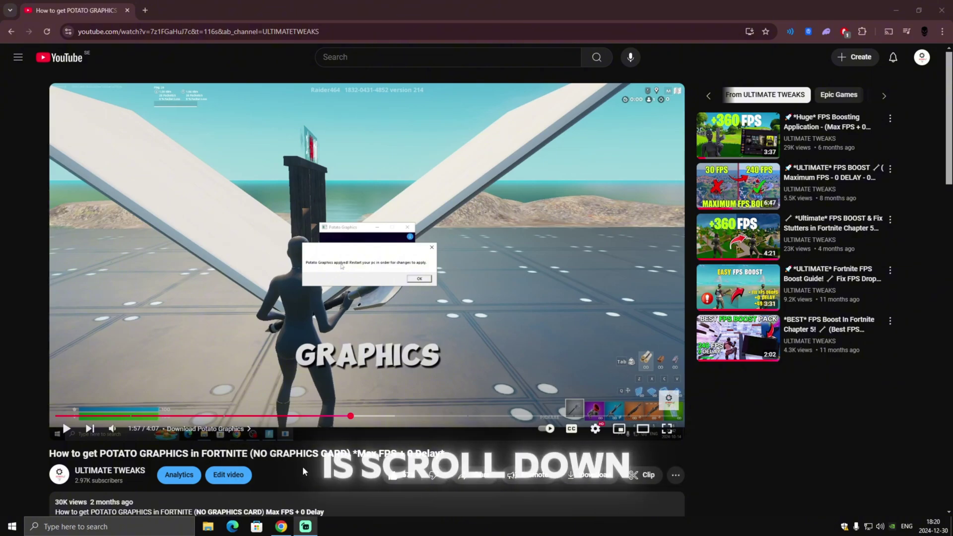
- Expand the YouTube video description and follow its DOWNLOAD Discord link to the ULTIMATE TWEAKS invite
scroll(302, 461, down, 2)
click(294, 443)
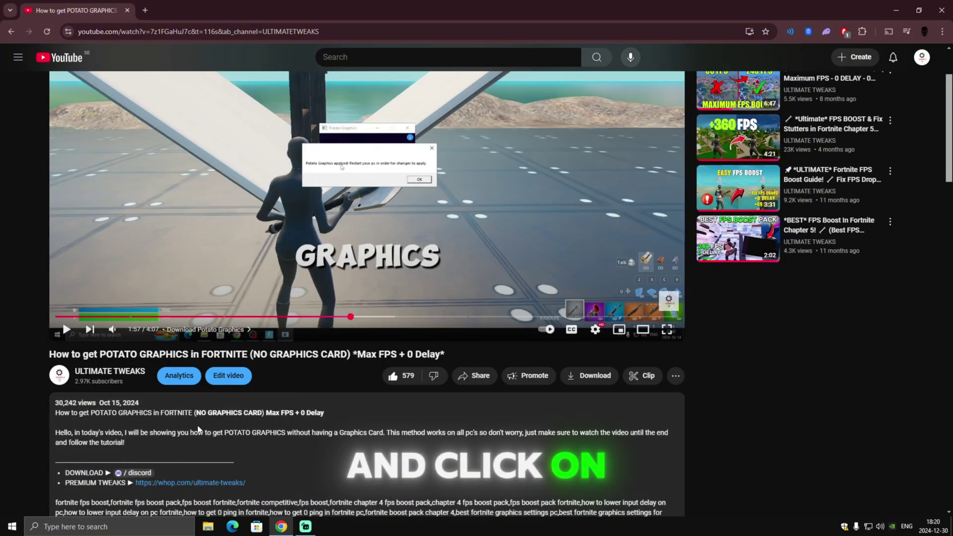
scroll(198, 430, down, 2)
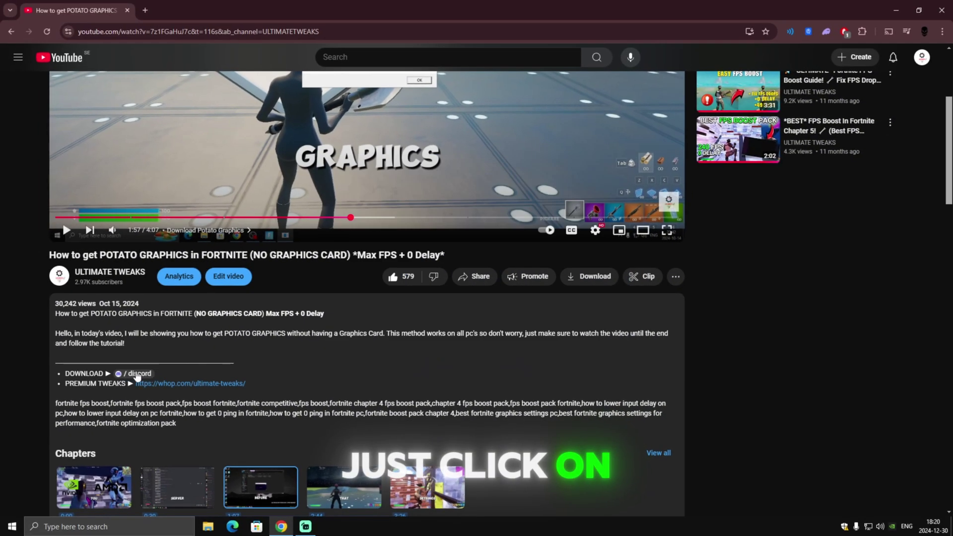
click(133, 373)
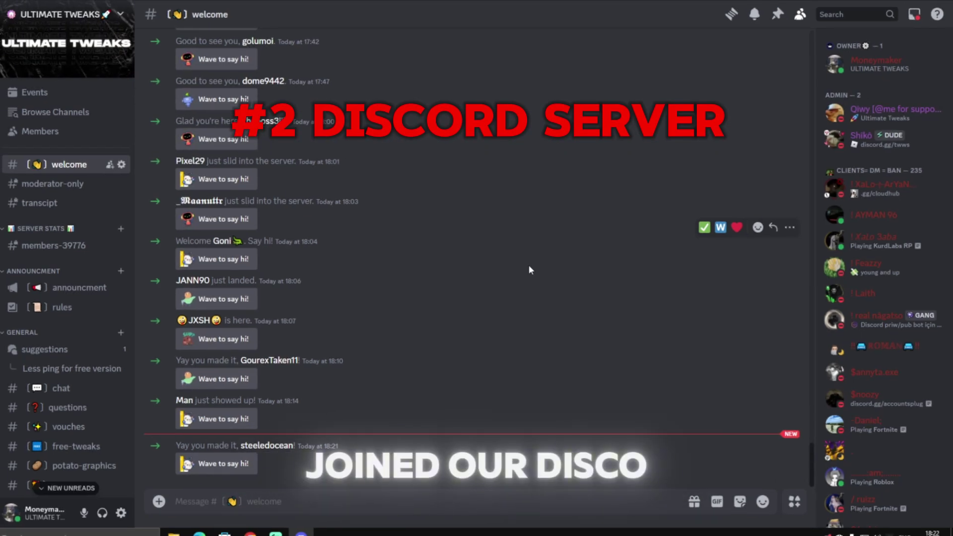
- Go to the free-tweaks channel in the ULTIMATE TWEAKS Discord server and find the download link
scroll(58, 336, down, 2)
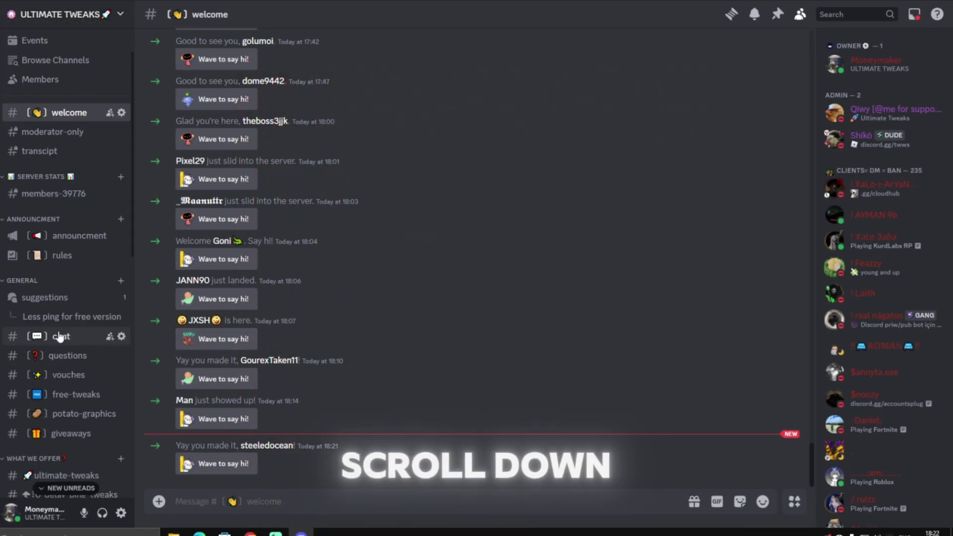
click(64, 405)
scroll(289, 336, up, 2)
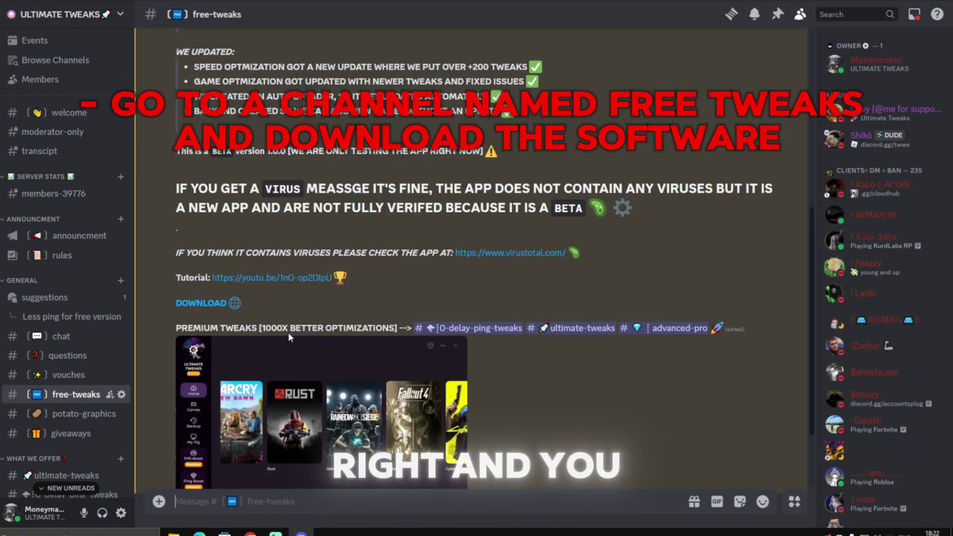
scroll(250, 369, down, 2)
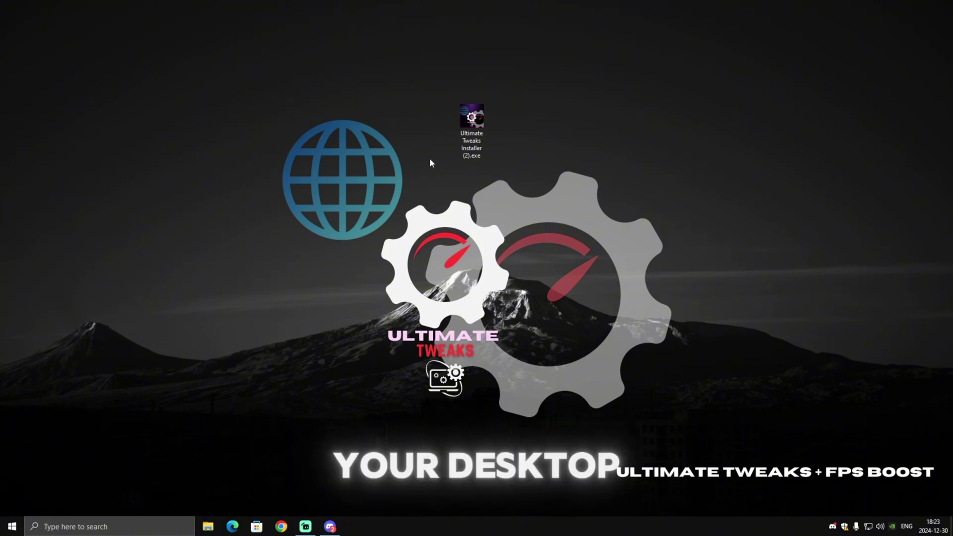
- Run the installer as administrator and install Ultimate Tweaks into the default folder
right_click(470, 123)
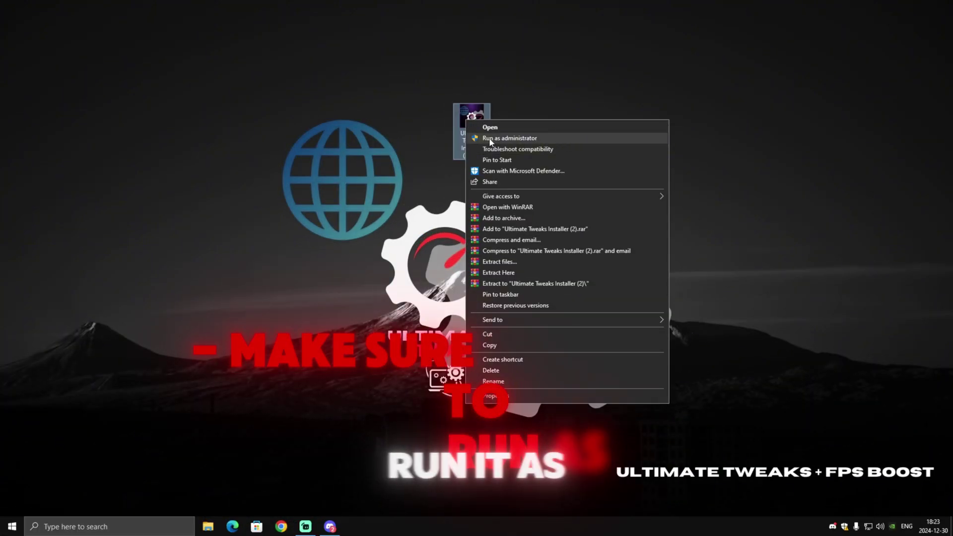
click(529, 138)
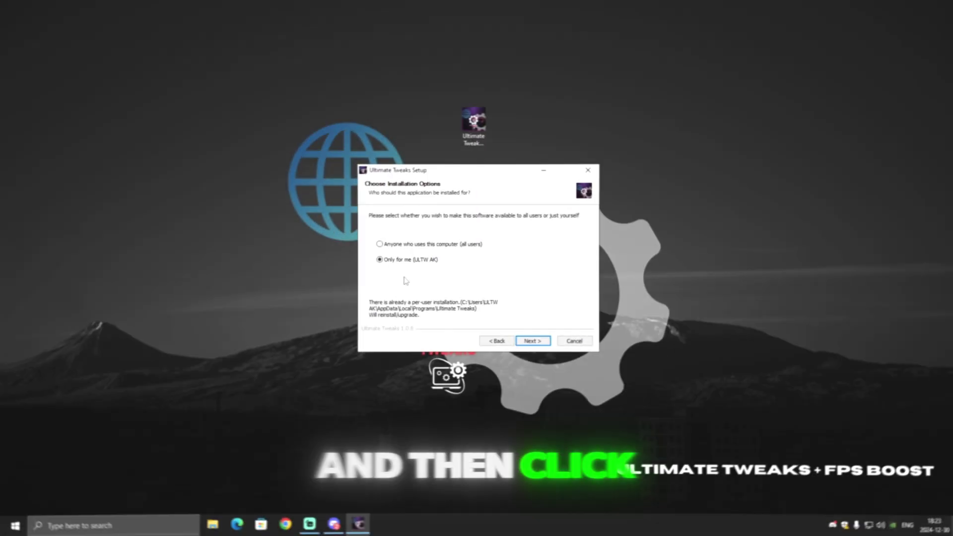
key(Return)
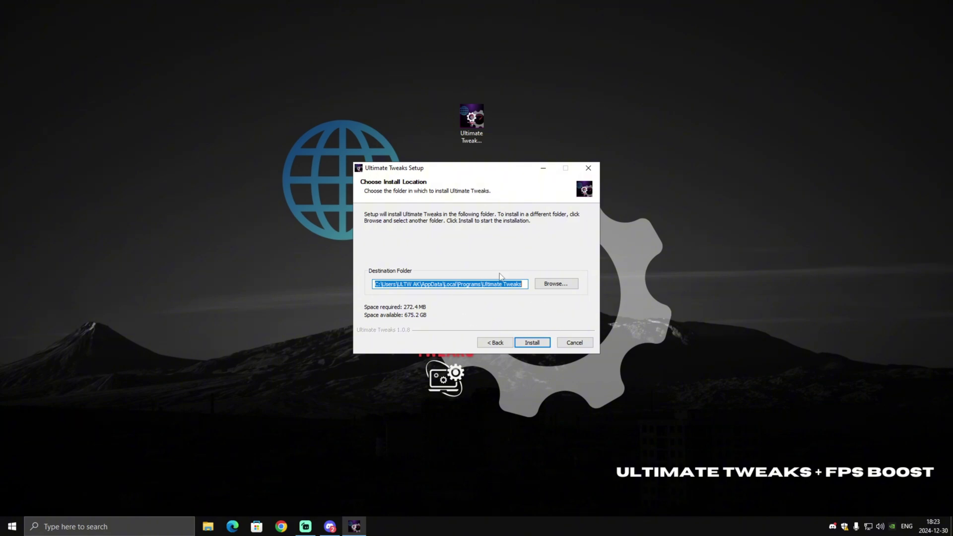
click(557, 284)
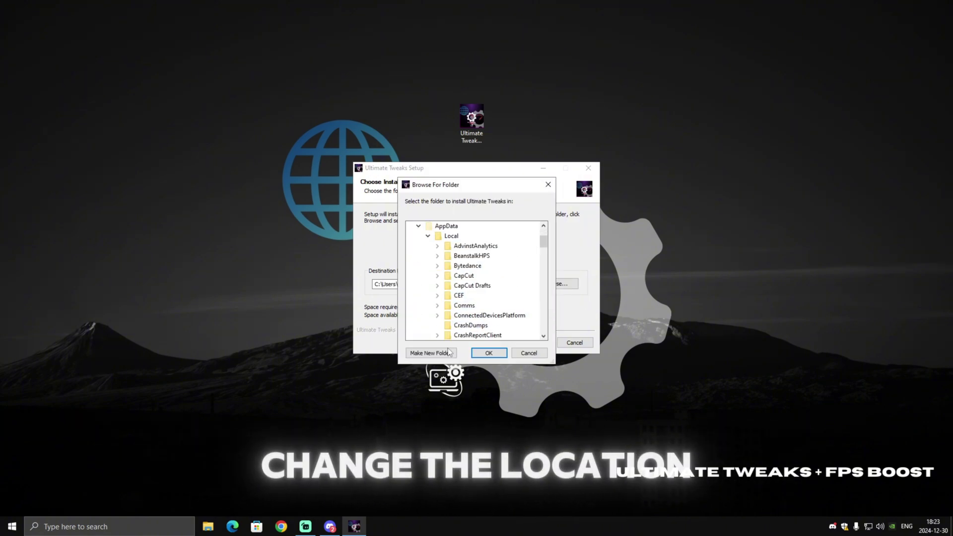
click(548, 184)
click(538, 344)
click(528, 340)
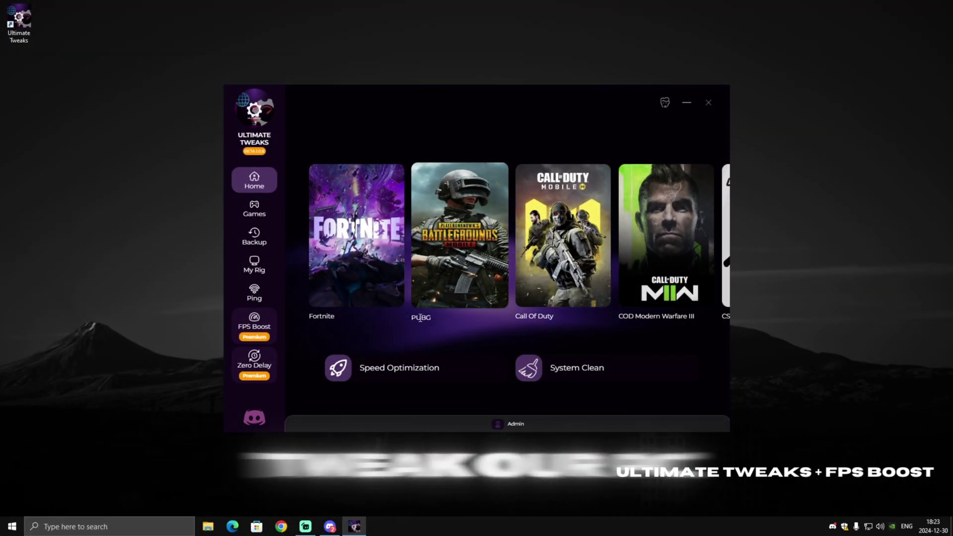
- Create a system restore point named 'Before Ultimate Tweaks' from the Backup page
click(258, 238)
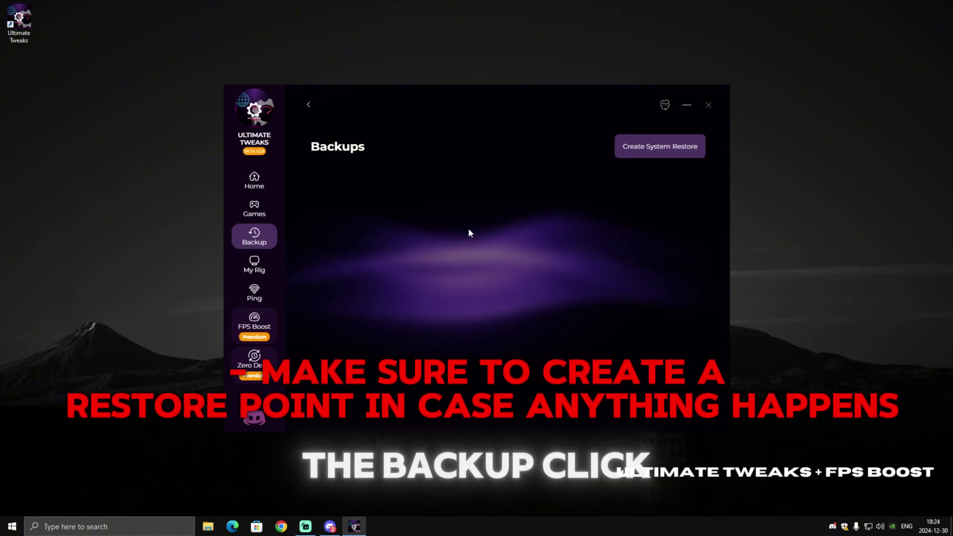
click(670, 154)
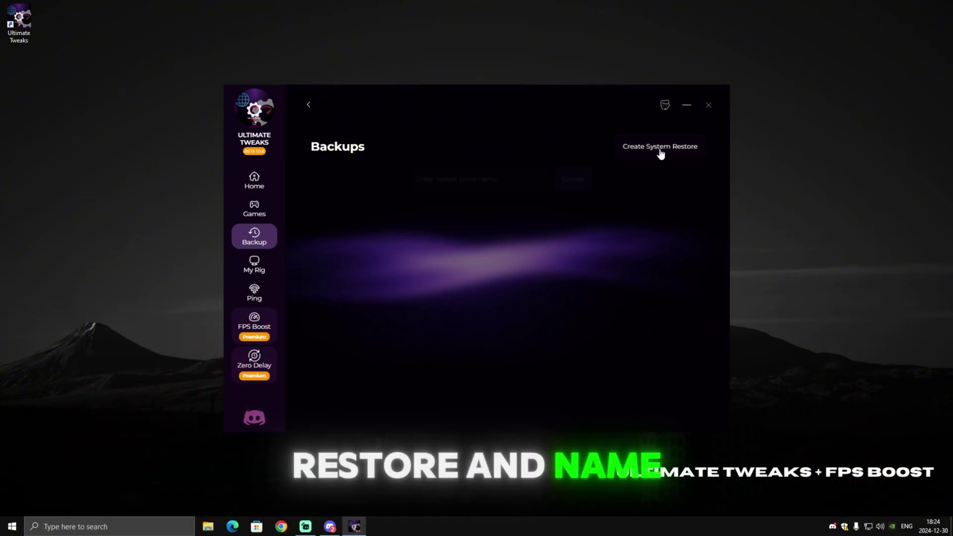
click(661, 153)
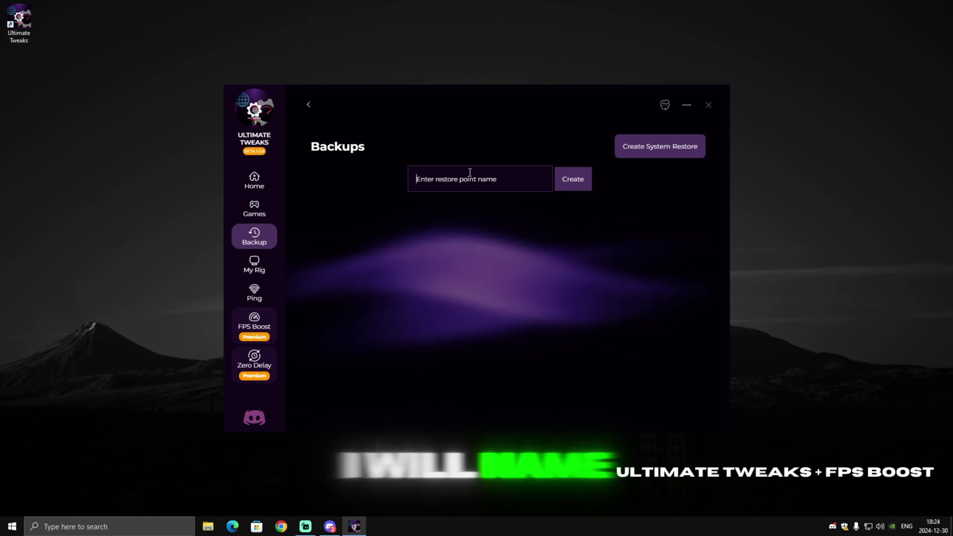
click(470, 172)
text(Before )
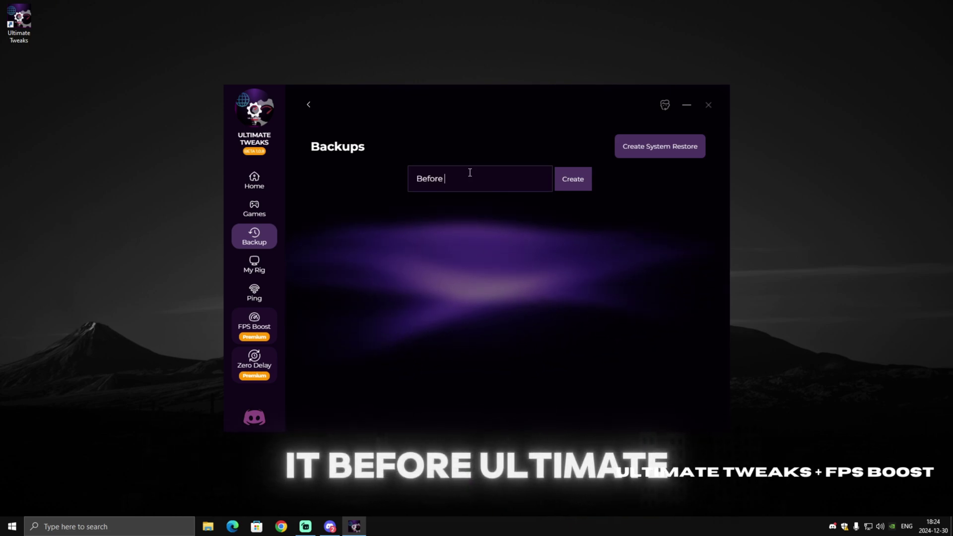
text(Ultimate Tweaks)
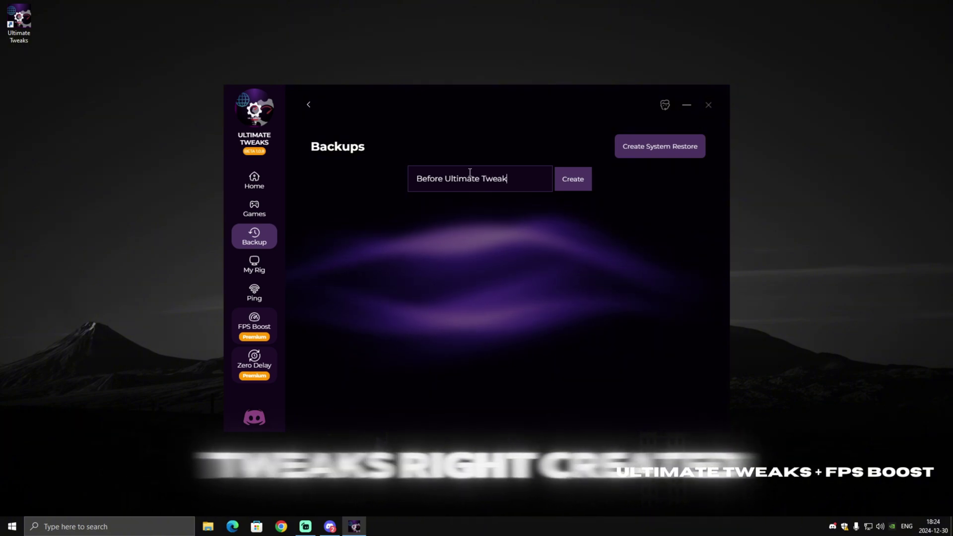
click(572, 178)
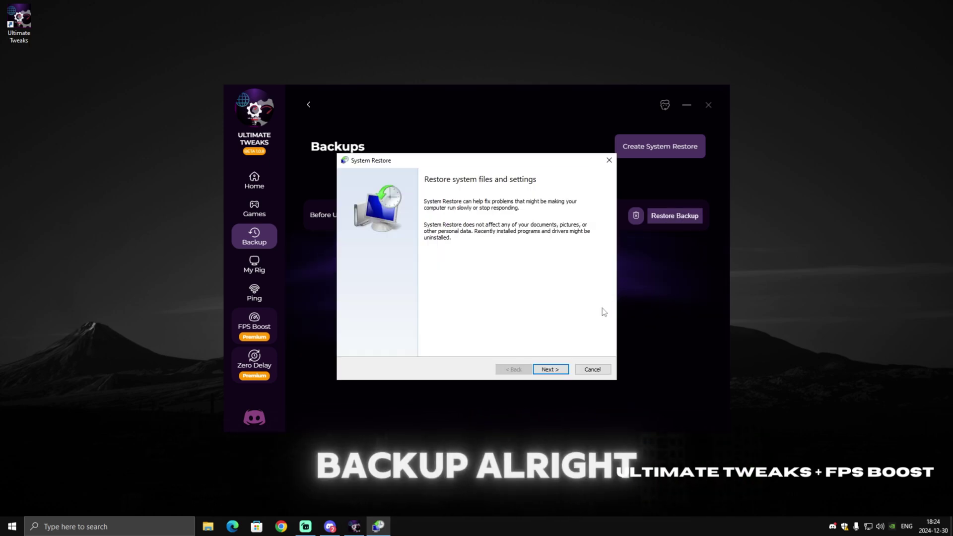
- Confirm the 'Before Ultimate Tweaks' point in System Restore's list, then close the wizard
click(549, 370)
click(469, 243)
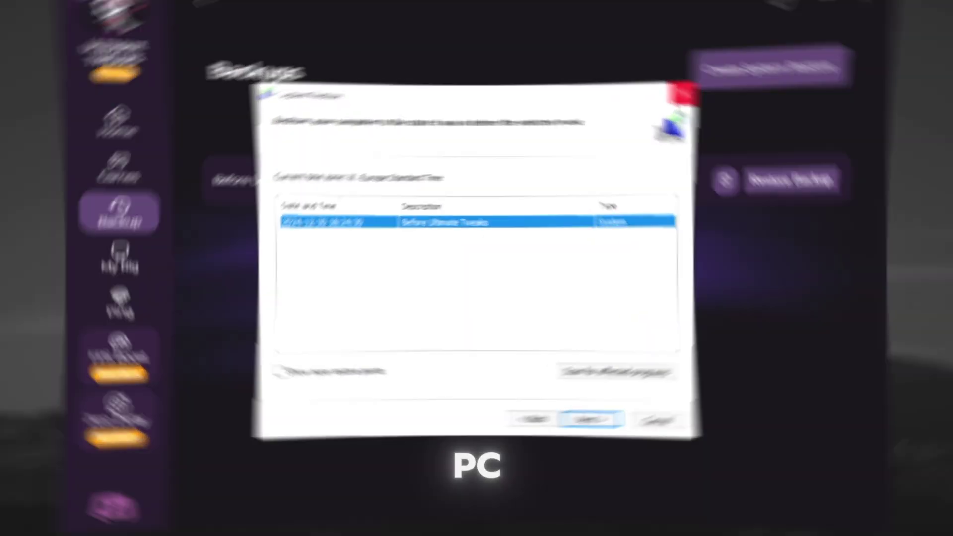
click(607, 163)
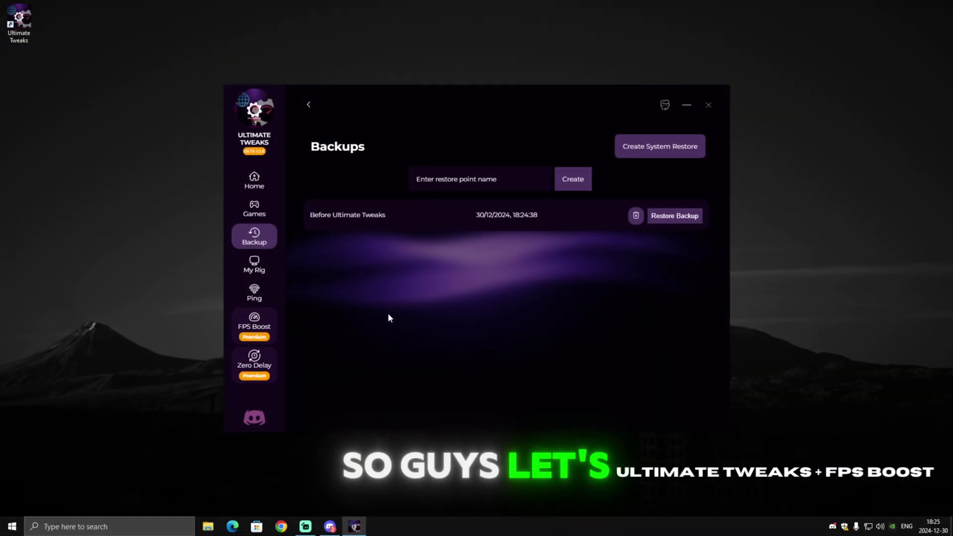
- From Home, run Speed Optimization and System Clean, then show the Games list
click(278, 185)
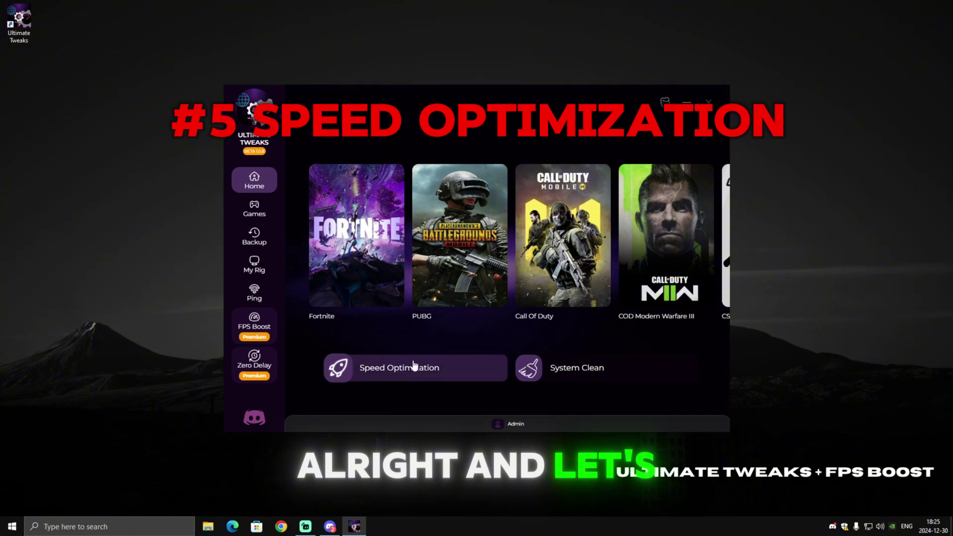
click(402, 374)
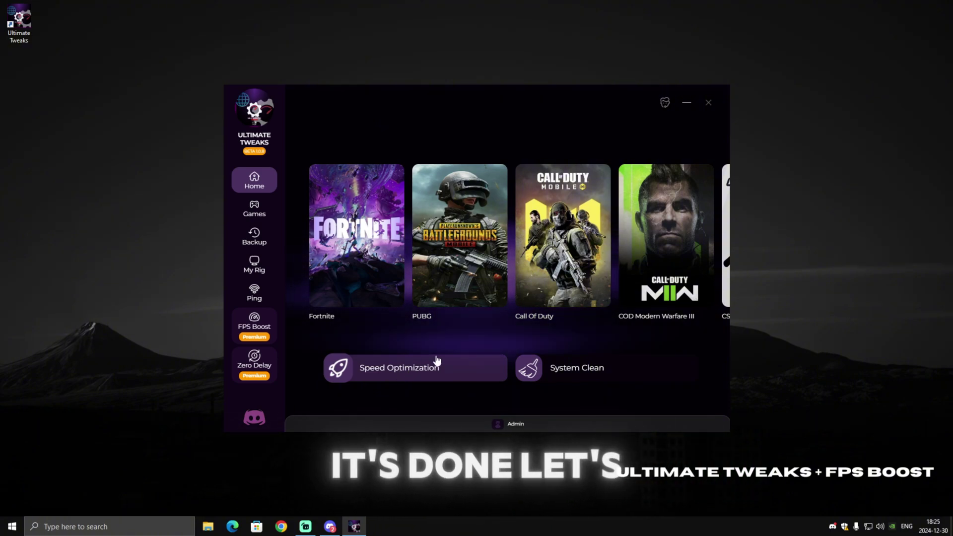
click(579, 380)
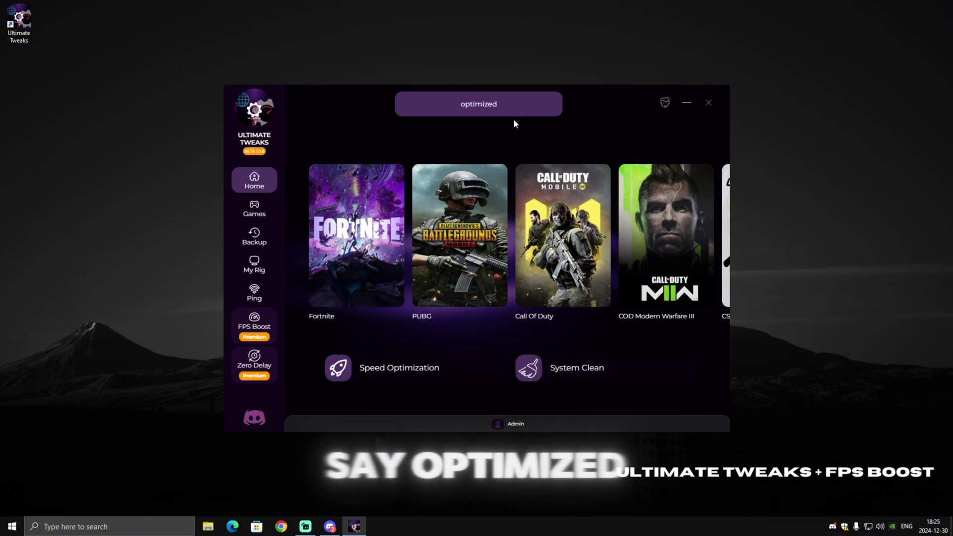
click(254, 209)
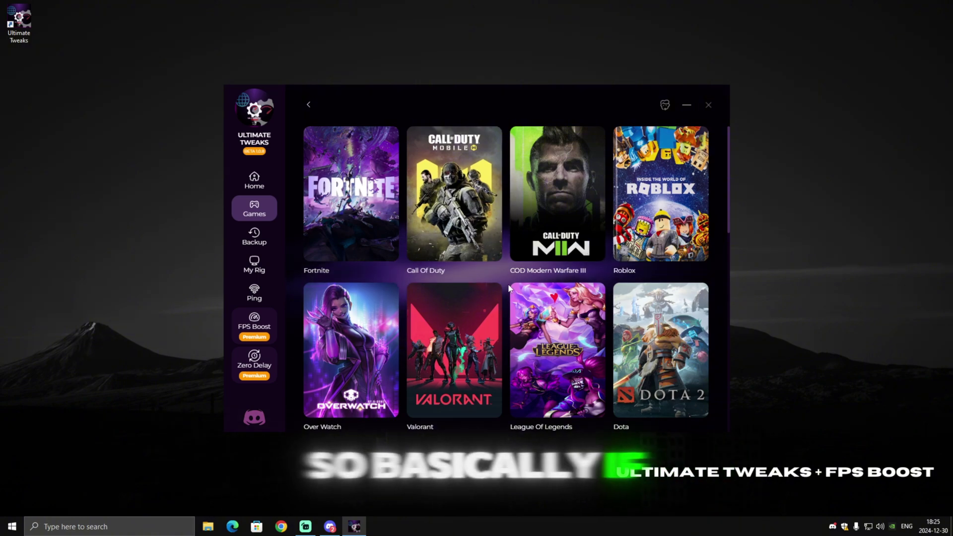
- Apply the game speed tweaks to Fortnite from the Games grid
mouse_move(351, 201)
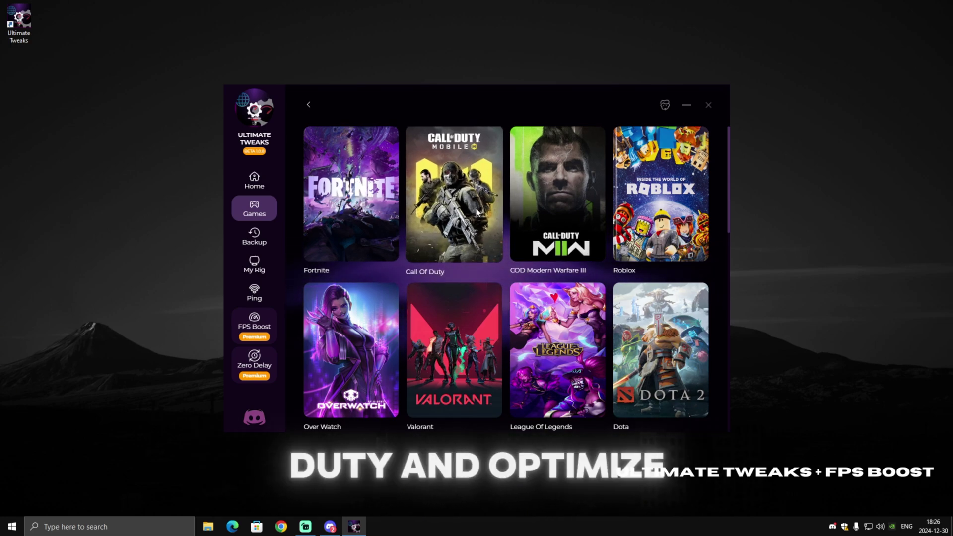
scroll(504, 228, down, 3)
scroll(510, 243, up, 3)
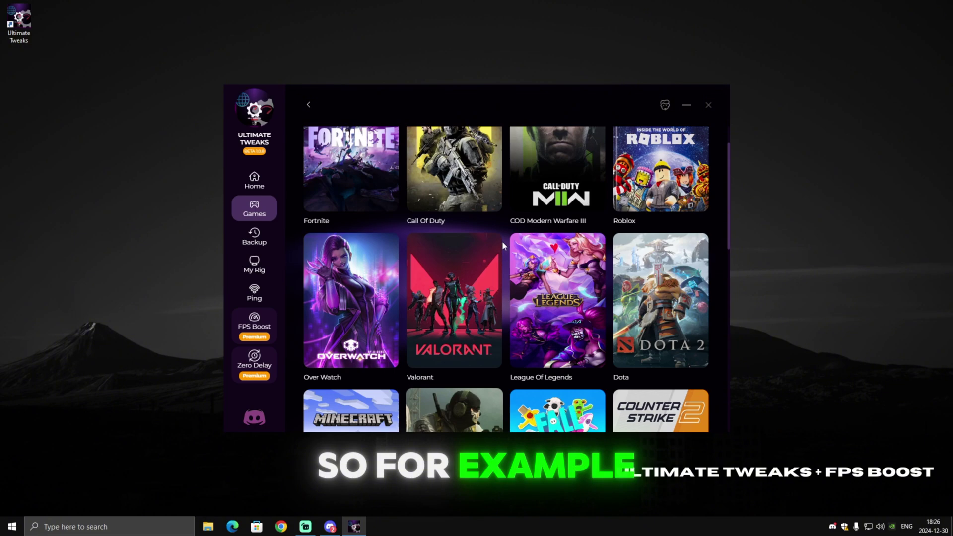
click(349, 194)
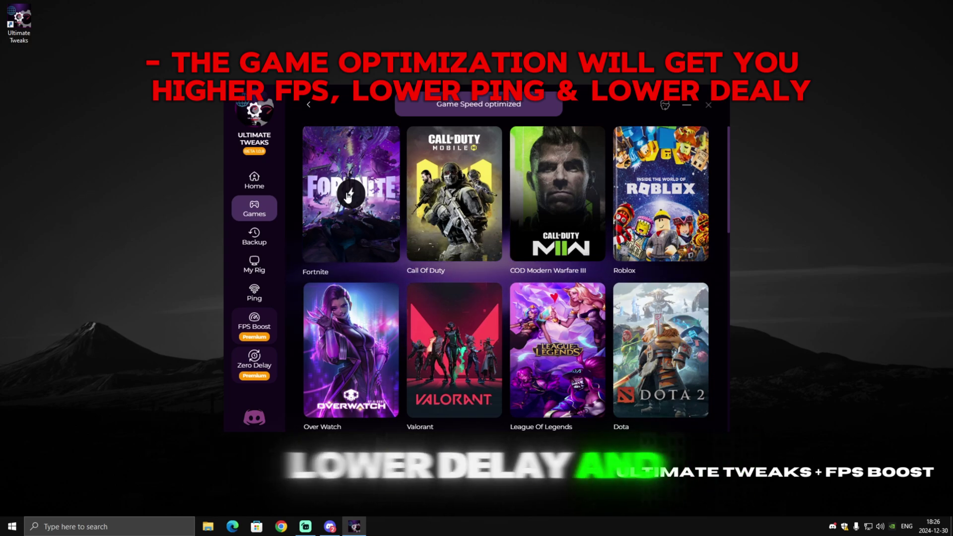
- Apply the GTA V game optimization
scroll(358, 199, down, 3)
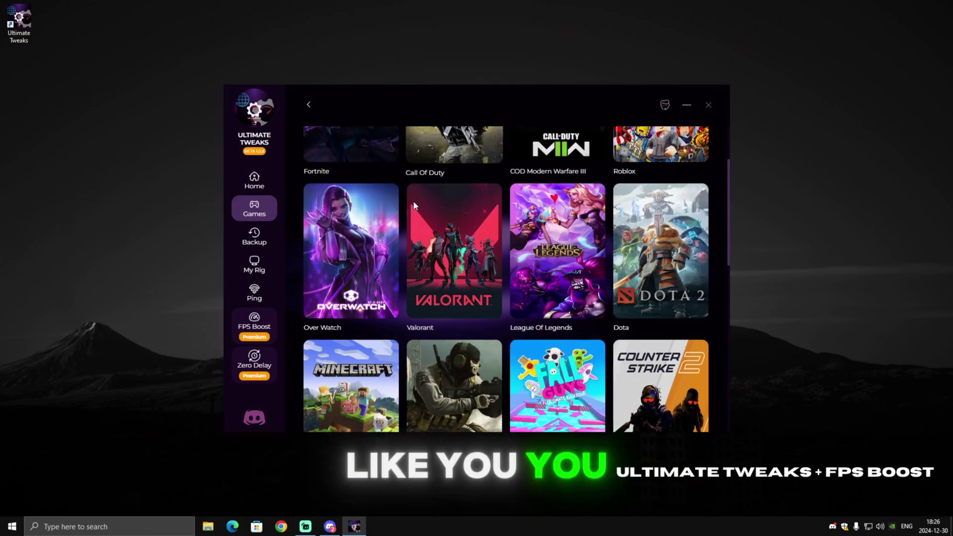
scroll(377, 199, up, 3)
scroll(381, 196, down, 10)
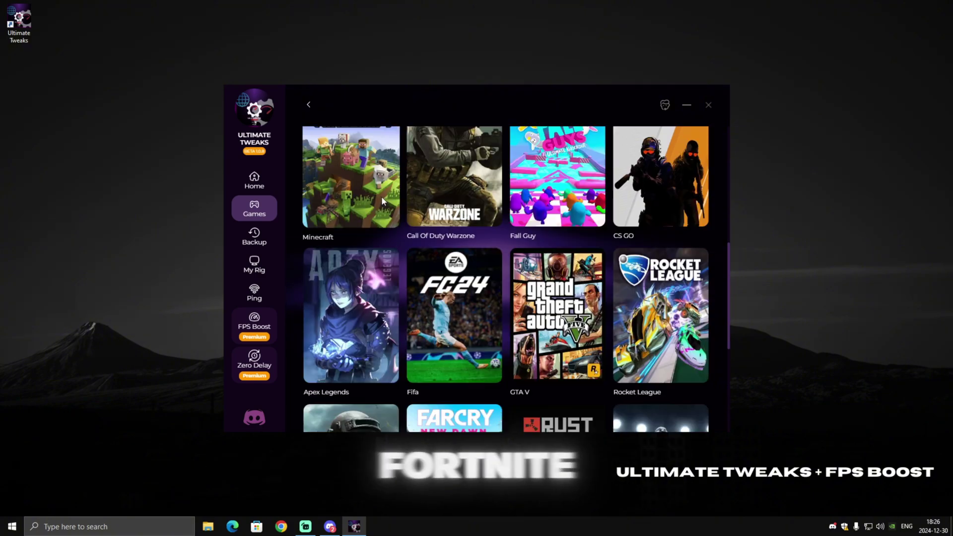
scroll(439, 222, up, 5)
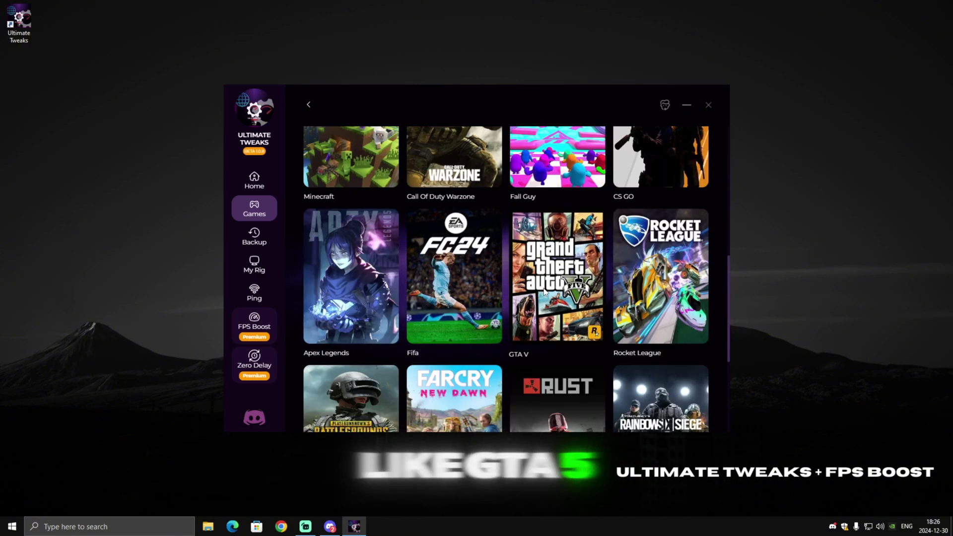
click(559, 273)
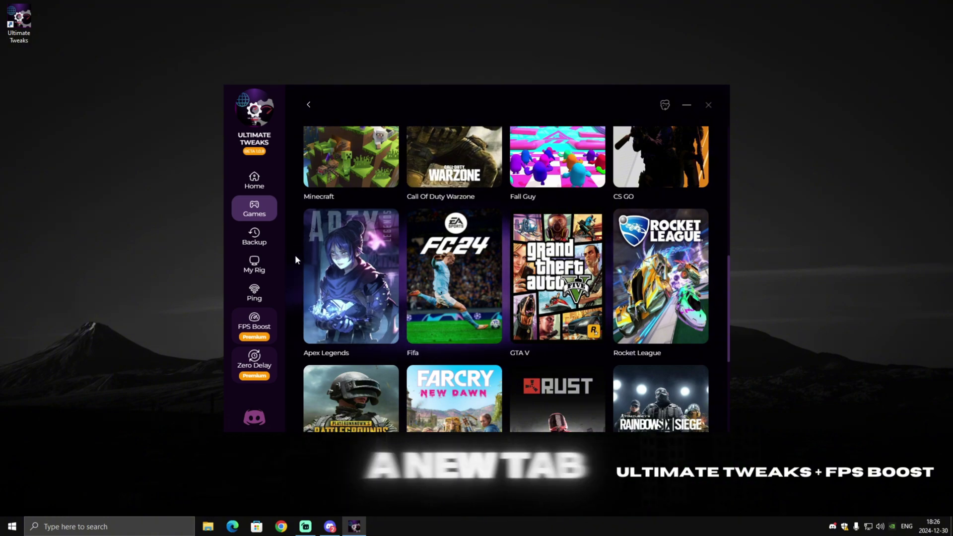
- View the My Rig hardware overview, then go to the Ping optimization page
click(254, 264)
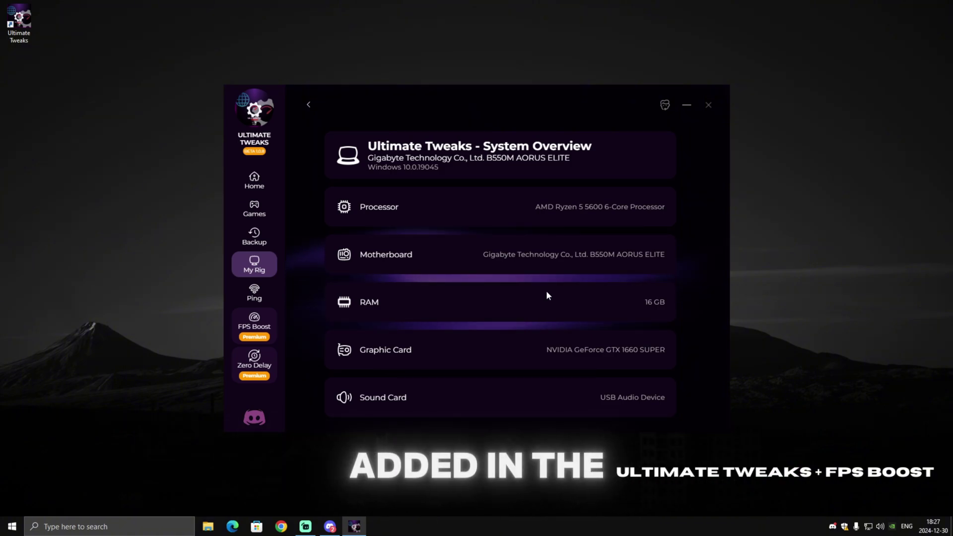
click(254, 292)
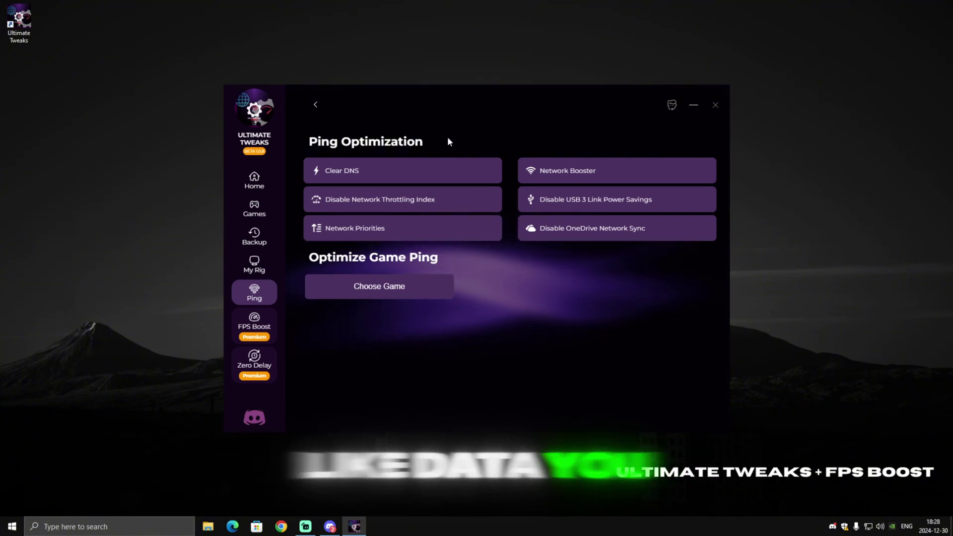
- Run Clear DNS on the Ping Optimization page, then run Network Booster
click(406, 170)
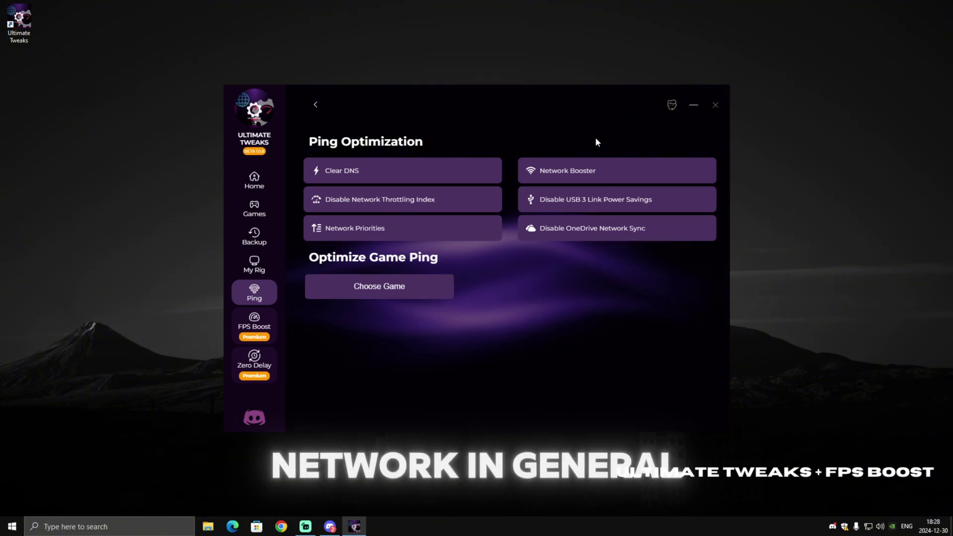
click(586, 170)
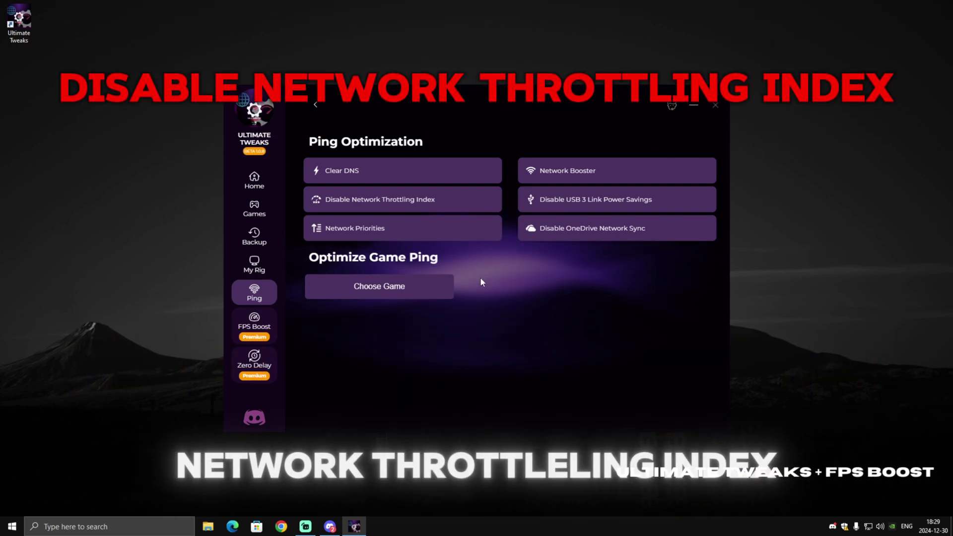
- Apply Disable Network Throttling Index, Disable USB 3 Link Power Savings, Network Priorities and Disable OneDrive Network Sync
click(417, 203)
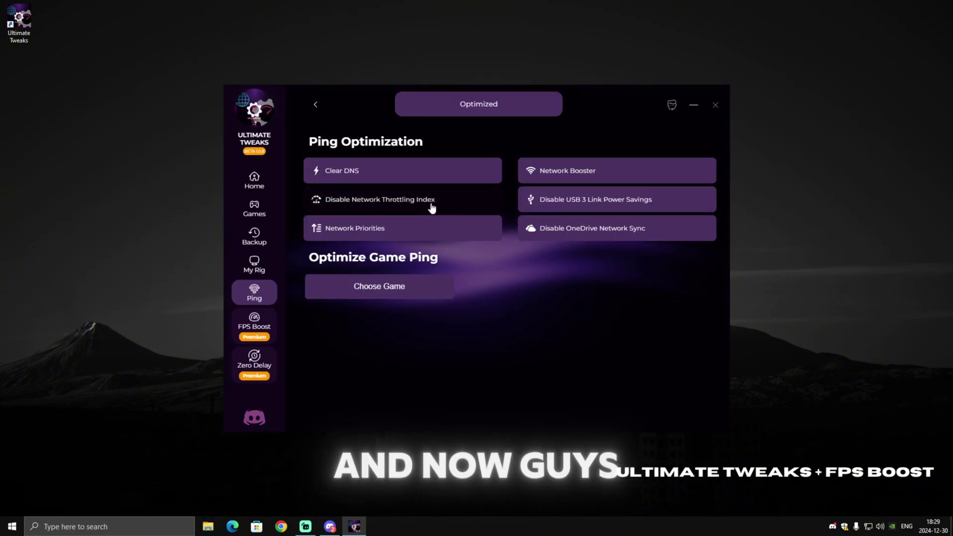
click(634, 201)
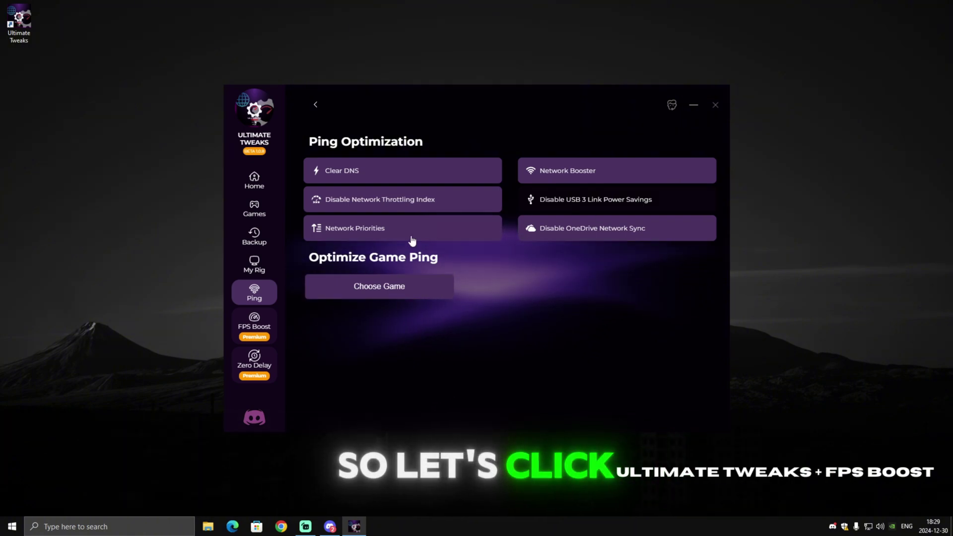
click(330, 234)
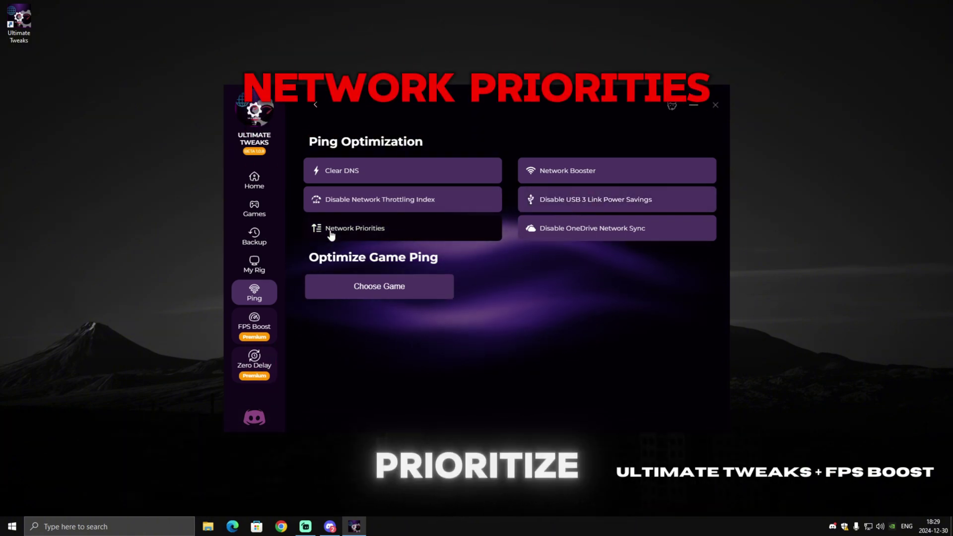
click(330, 233)
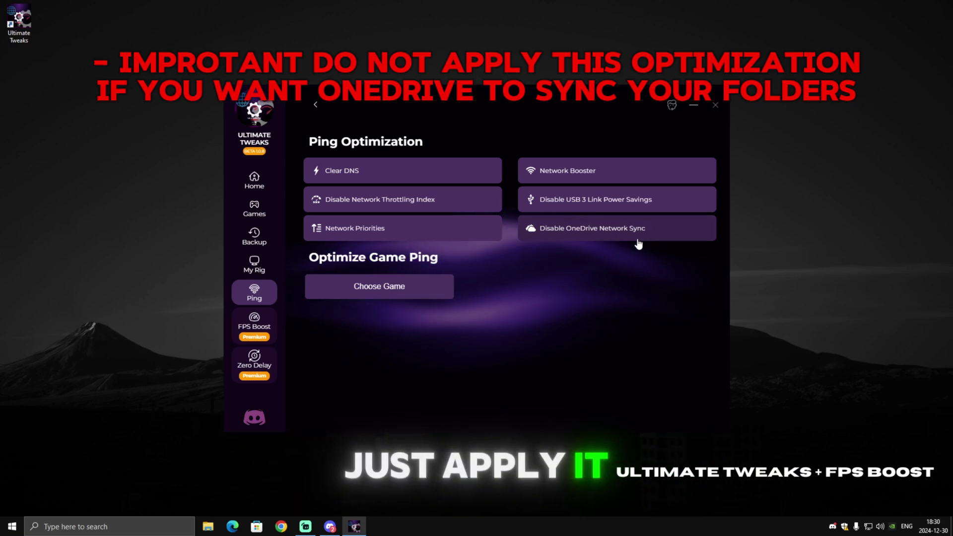
click(636, 238)
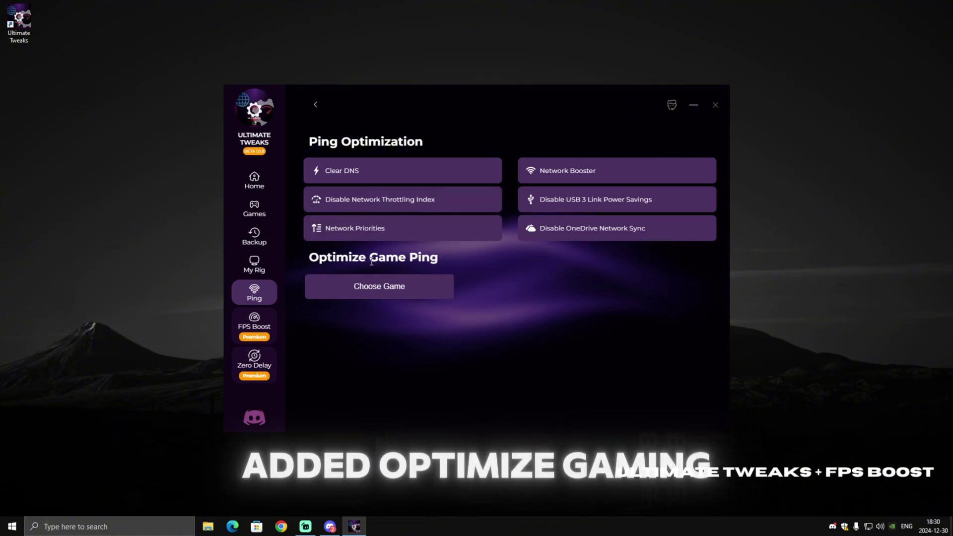
- Choose Fortnite from the game list and run its game ping optimization
click(380, 286)
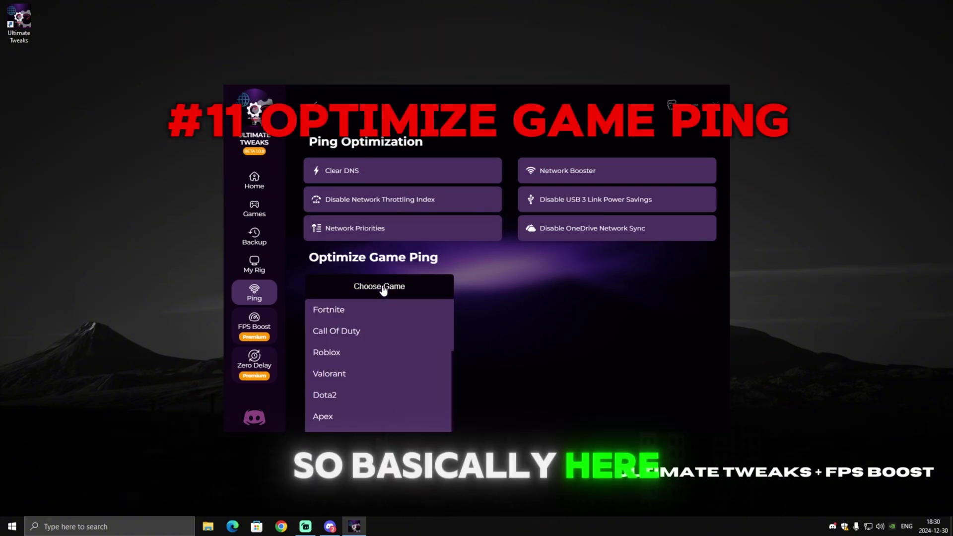
scroll(385, 323, down, 10)
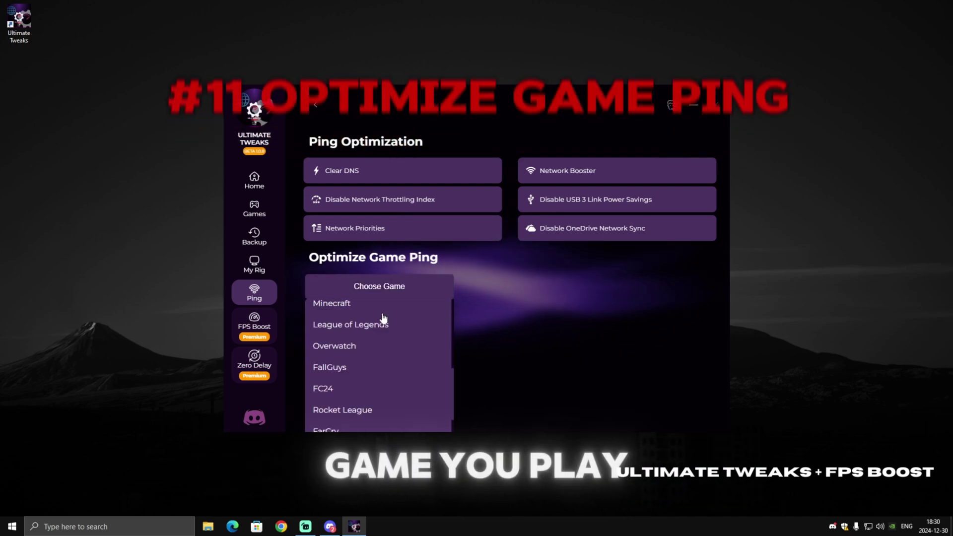
scroll(380, 353, up, 10)
click(356, 310)
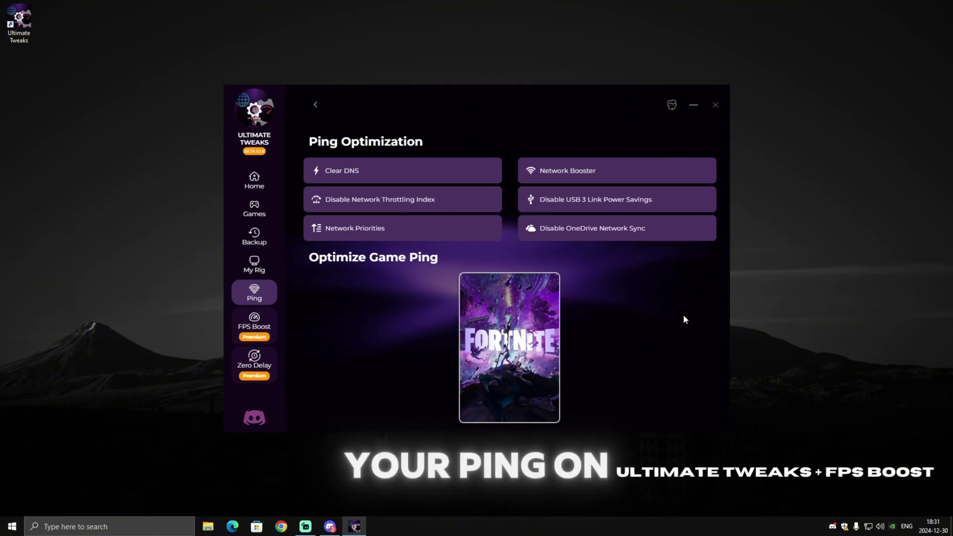
mouse_move(497, 367)
click(511, 344)
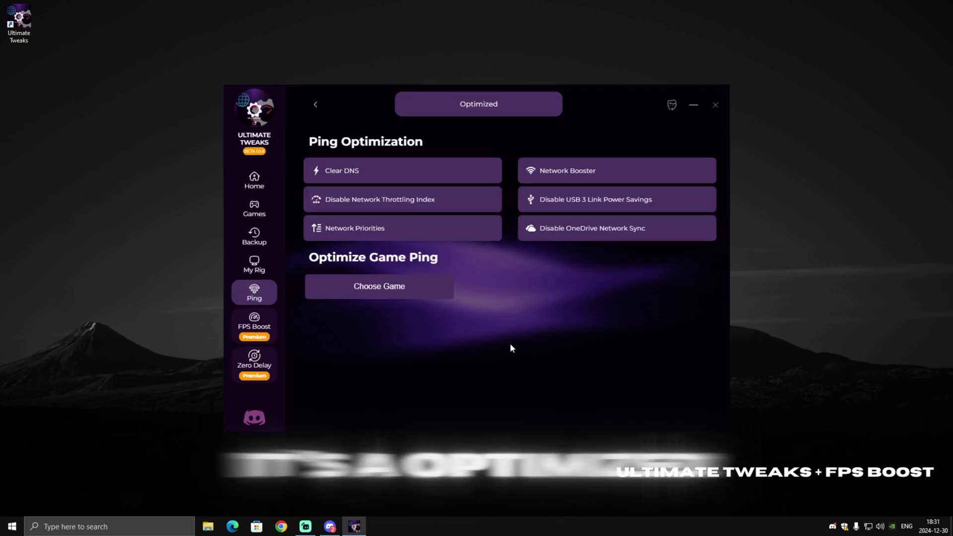
- Select Roblox from the game list and optimize its game ping
click(436, 290)
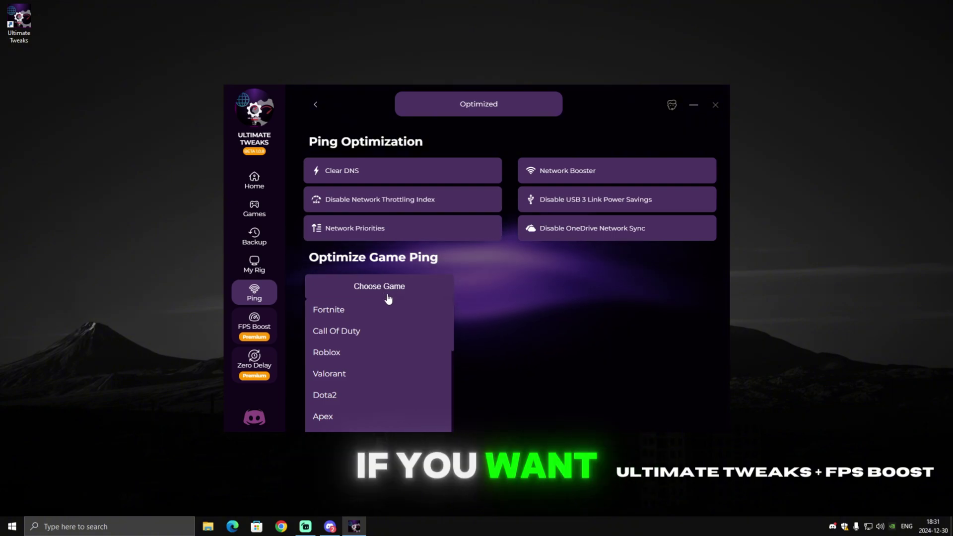
click(384, 352)
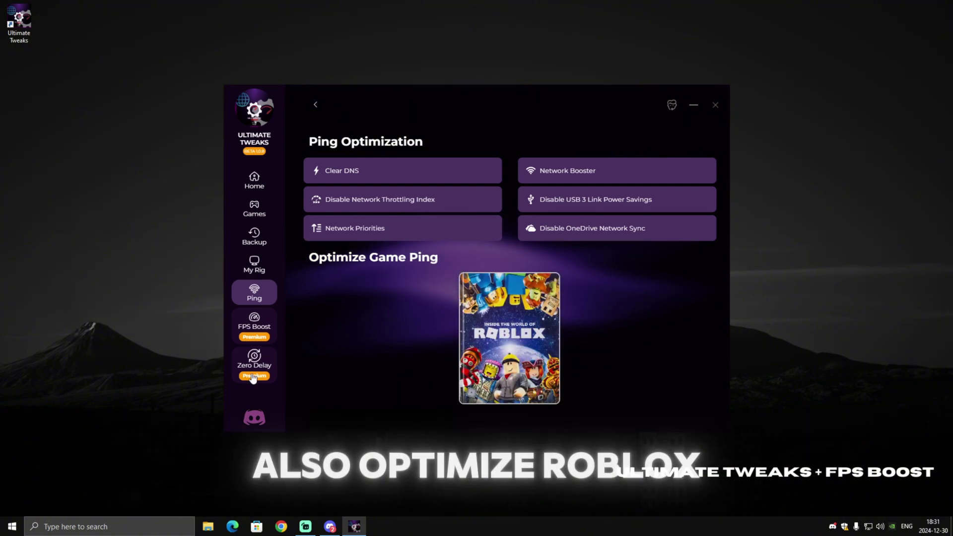
click(513, 323)
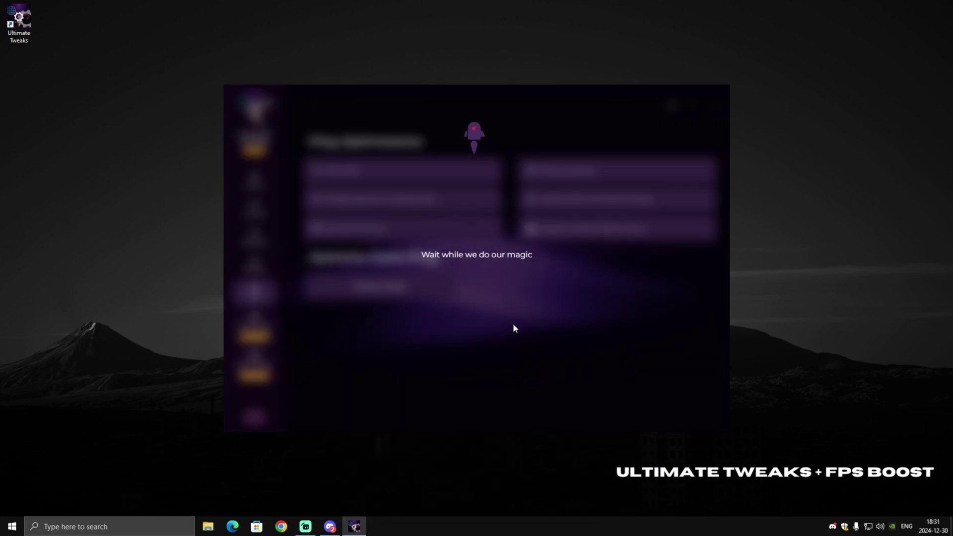
- Pick Rainbow Six Siege as the next game for ping optimization
click(380, 287)
scroll(404, 321, down, 3)
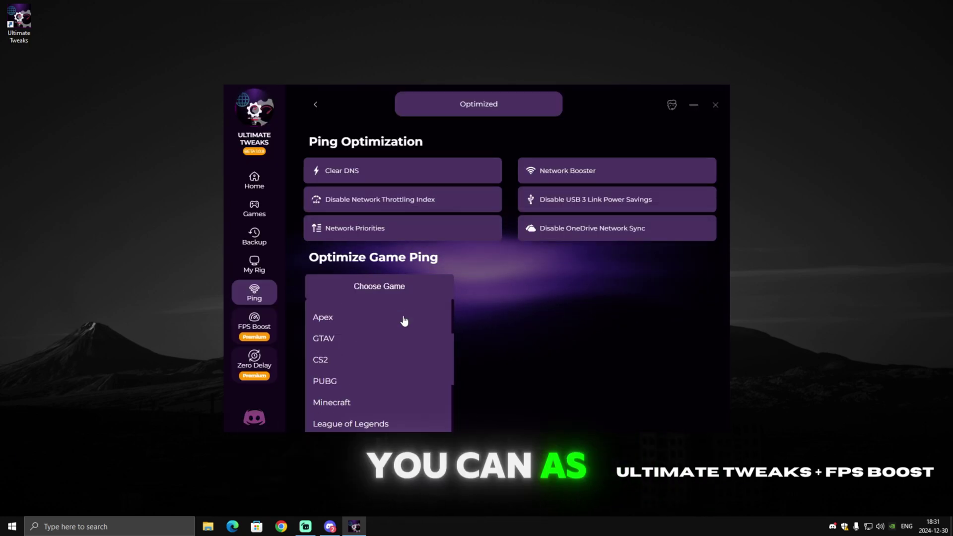
scroll(404, 321, down, 3)
click(379, 287)
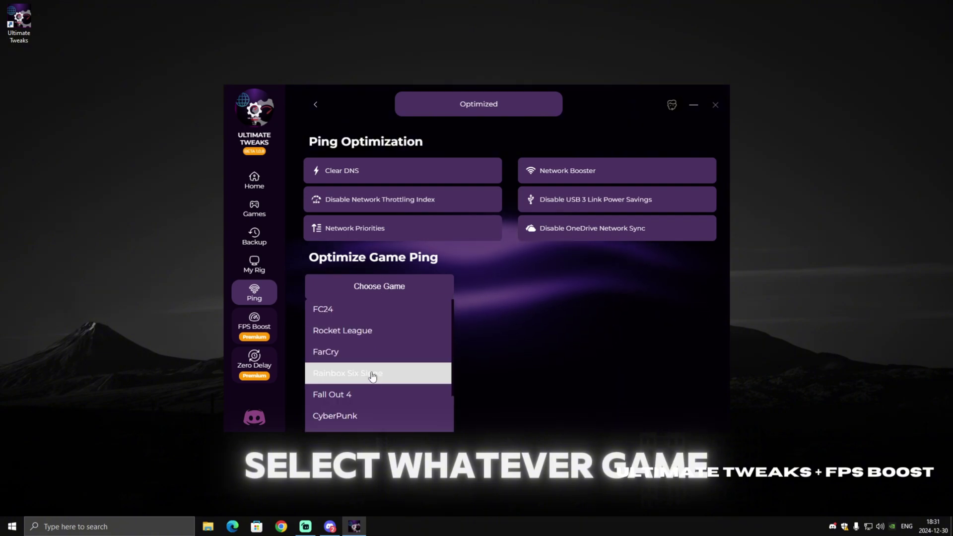
click(401, 378)
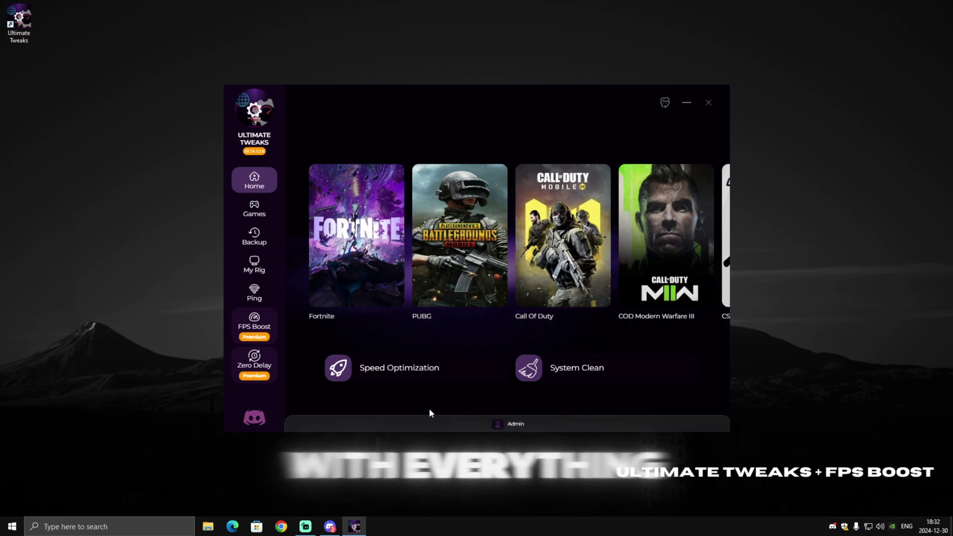
- Restart Windows through the Start button's Shut down or sign out menu
right_click(16, 521)
key(Escape)
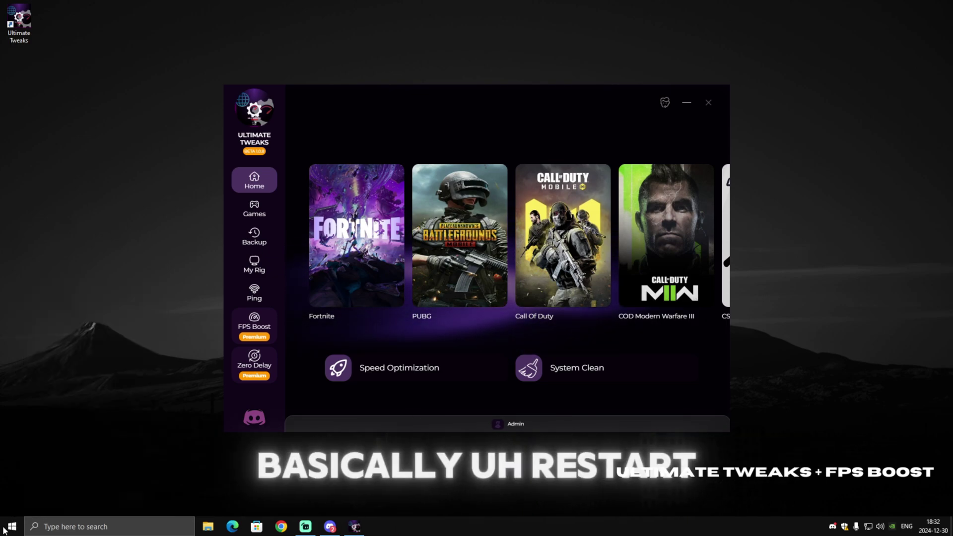
right_click(12, 526)
mouse_move(89, 494)
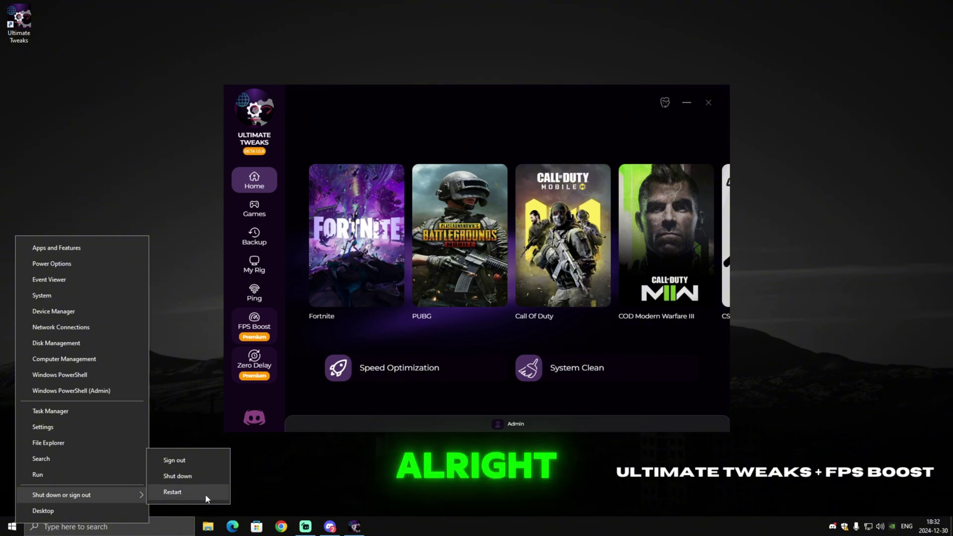
click(347, 332)
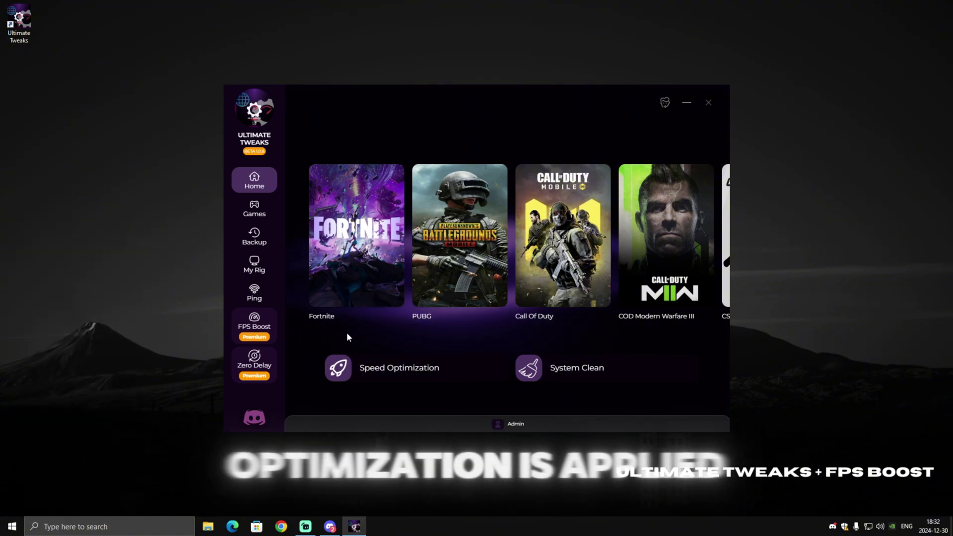